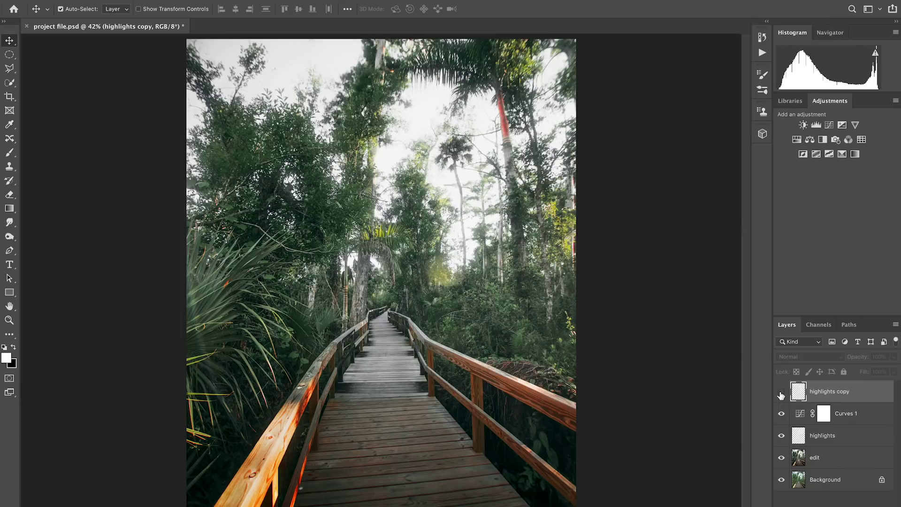
Step: Preview the finished light rays by toggling the highlights copy layer's visibility
left_click(781, 394)
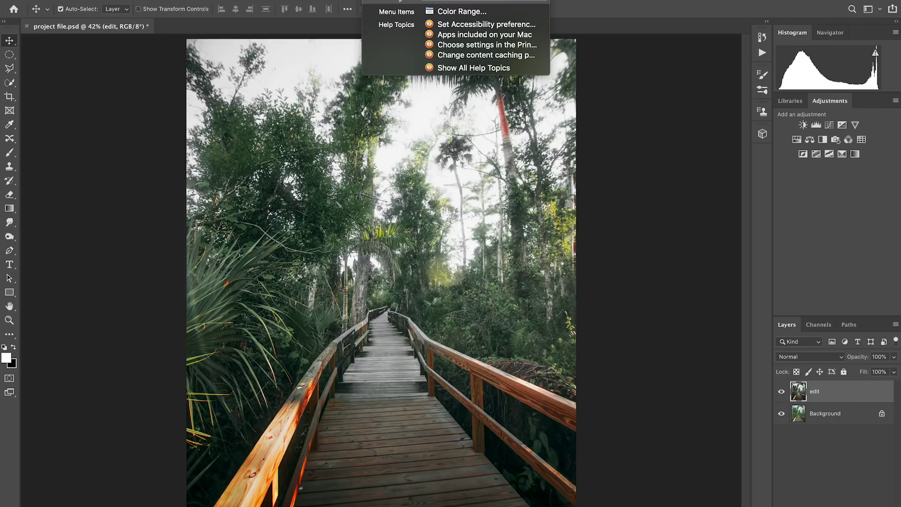
Step: Use Color Range to select the Highlights with Fuzziness 0 and Range 213
left_click(402, 14)
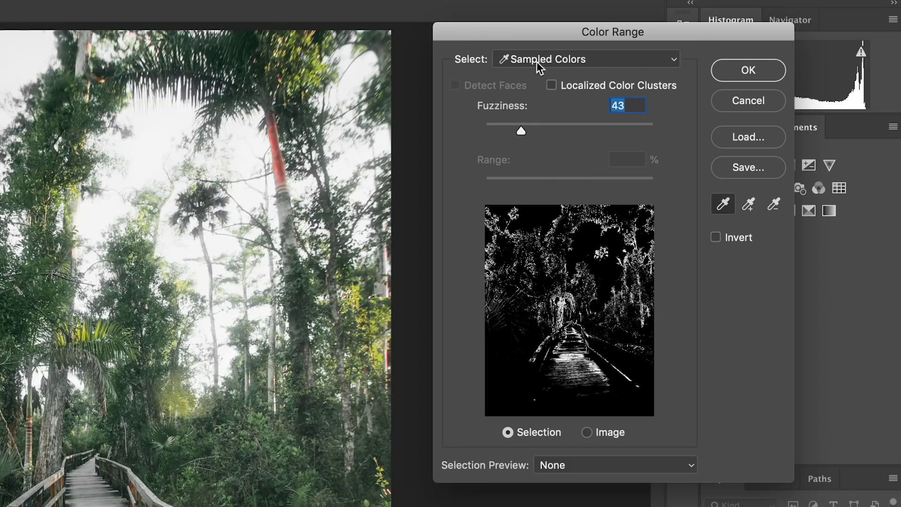
left_click(676, 57)
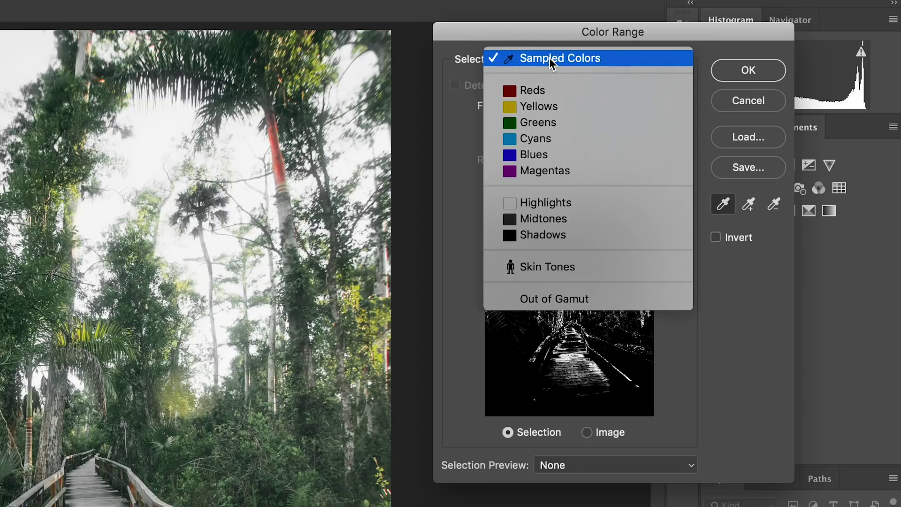
left_click(550, 200)
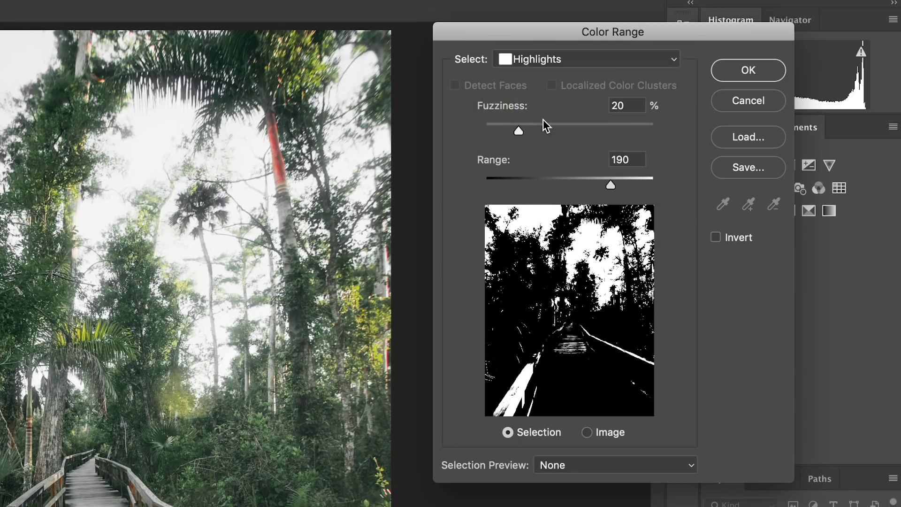
left_click_drag(536, 123, 499, 141)
mouse_move(613, 188)
left_mouse_down()
mouse_move(654, 184)
mouse_move(589, 188)
mouse_move(617, 185)
mouse_move(594, 187)
mouse_move(615, 187)
mouse_move(602, 188)
left_mouse_up()
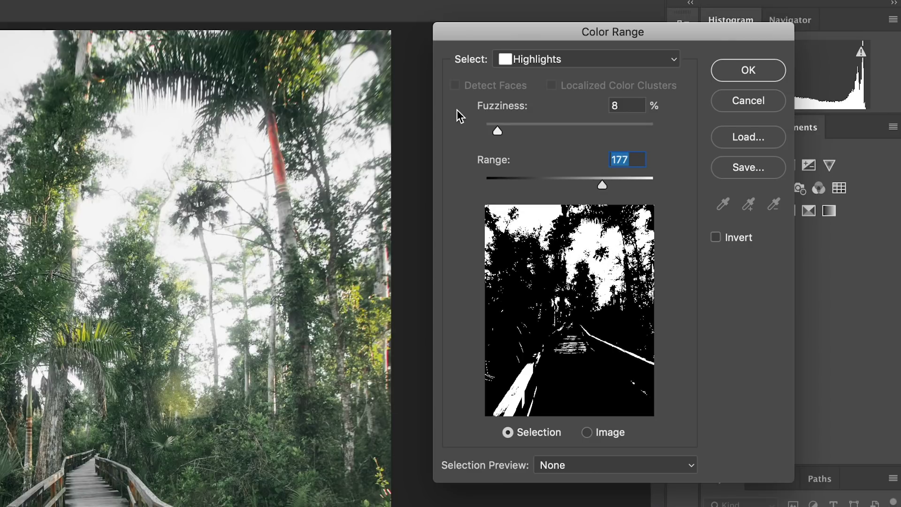
left_click_drag(511, 129, 406, 132)
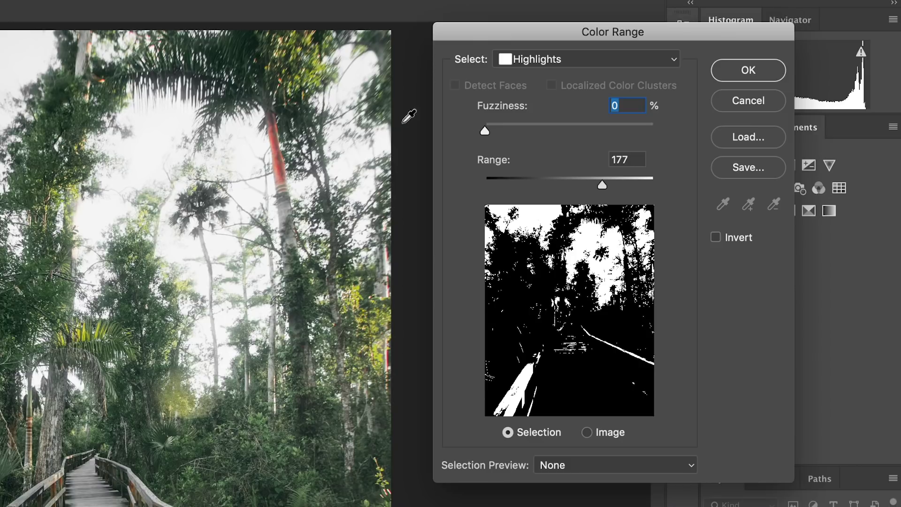
left_click_drag(510, 128, 379, 124)
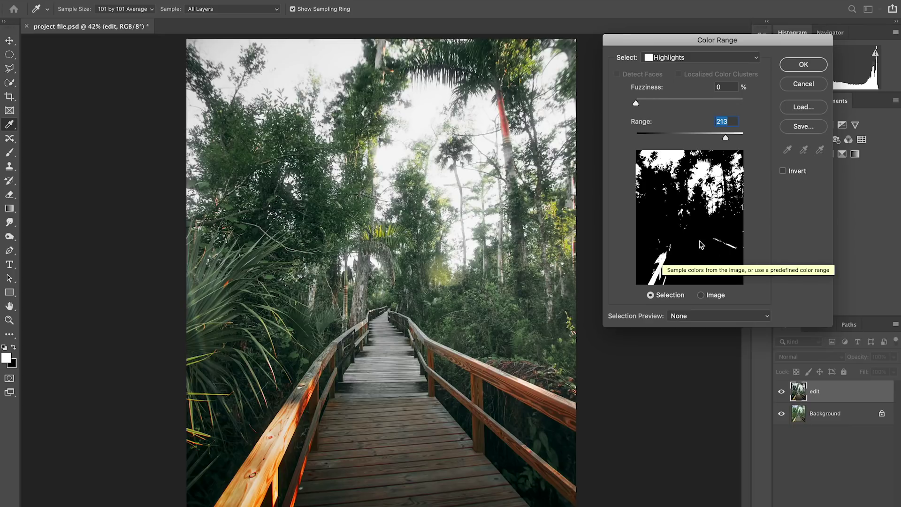
left_click(810, 66)
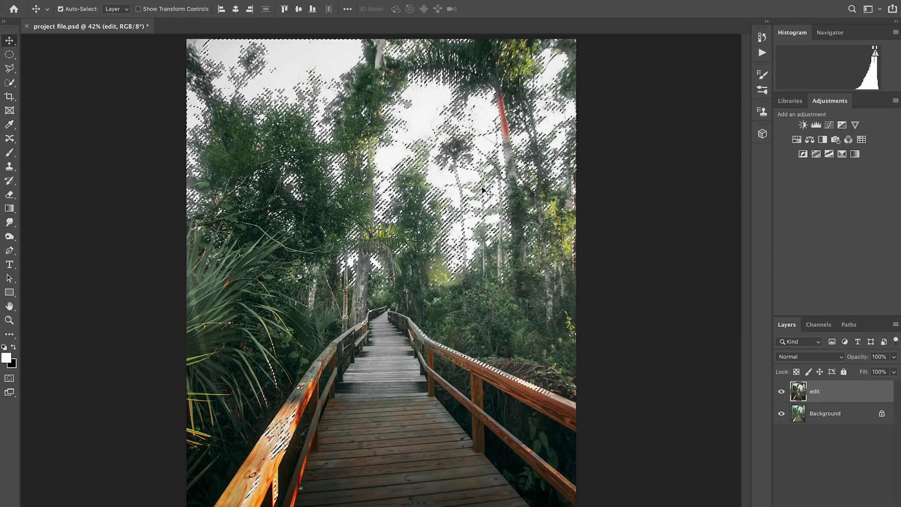
Step: Copy the selected highlights to Layer 1 and hide the edit and Background layers
key("ctrl+j")
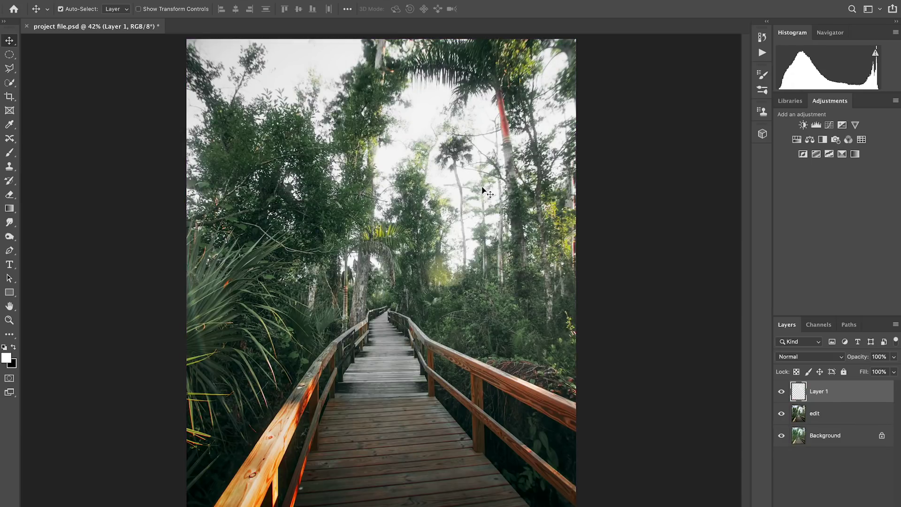
left_click(781, 413)
left_click(781, 436)
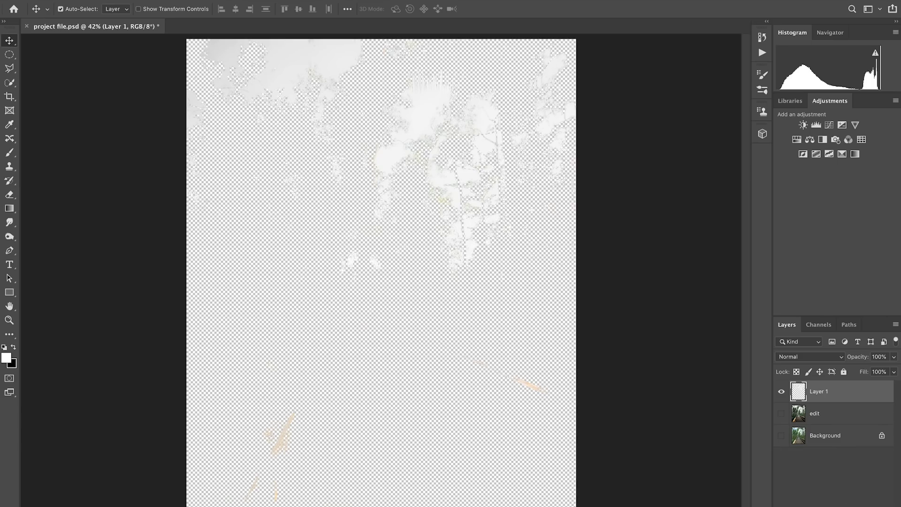
Step: Add a black-filled Layer 2 beneath Layer 1, then make Layer 1 active
key("ctrl+shift+alt+n")
left_click_drag(831, 401, 825, 427)
left_click(14, 347)
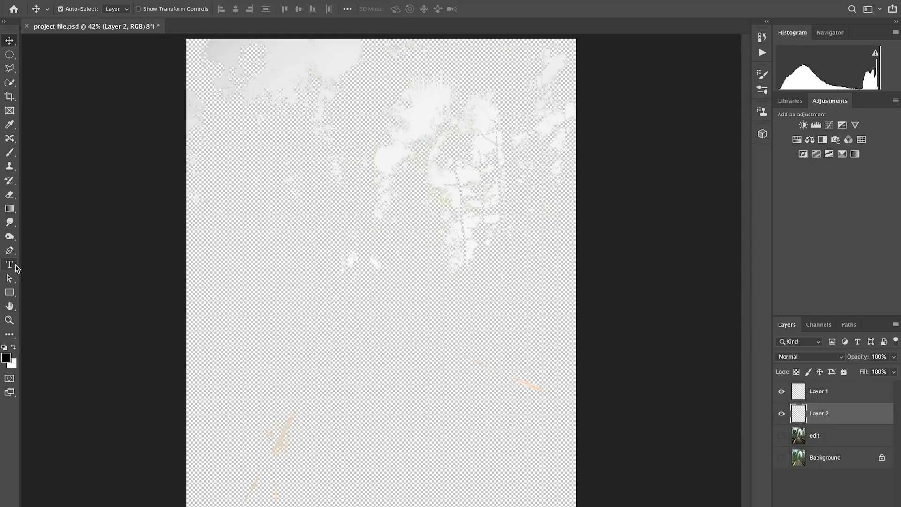
key("g")
left_click_drag(10, 210, 56, 220)
left_click(341, 223)
key("v")
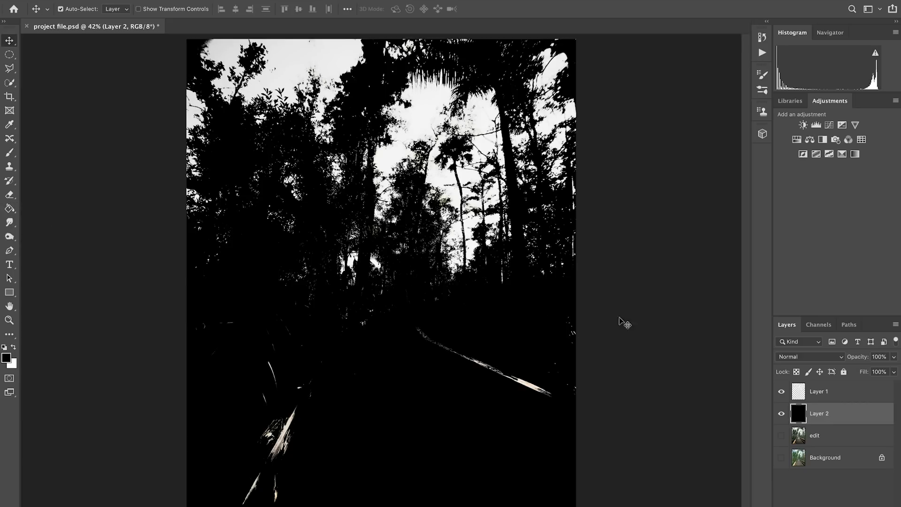
left_click(839, 394)
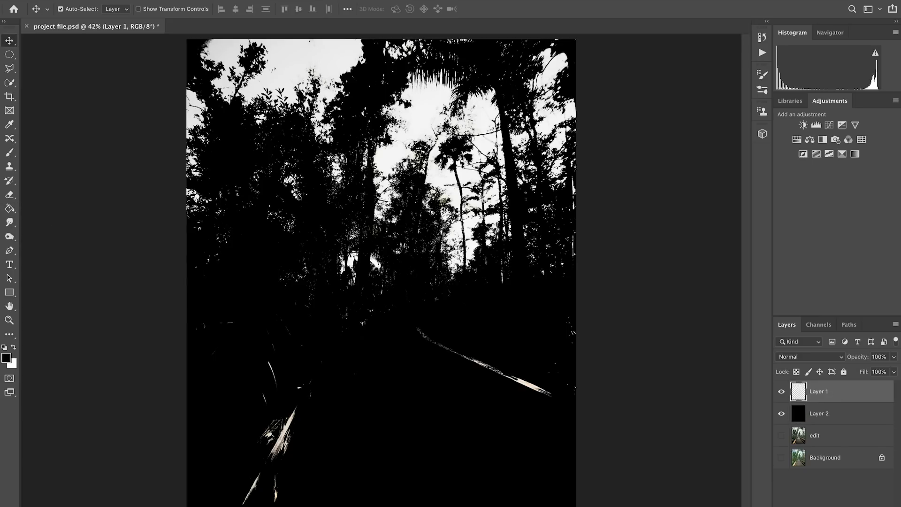
Step: Erase the lower boardwalk light streaks from Layer 1 and show the edit photo again
key("e")
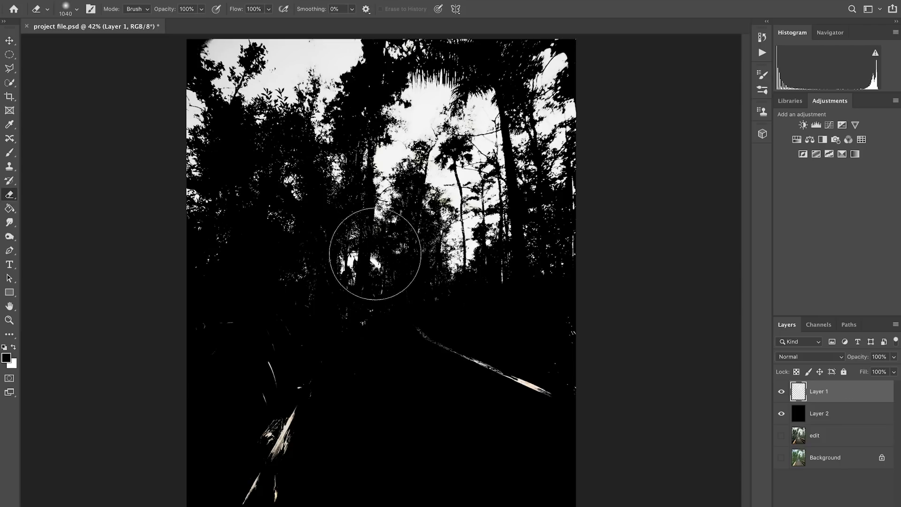
left_click_drag(270, 433, 275, 408)
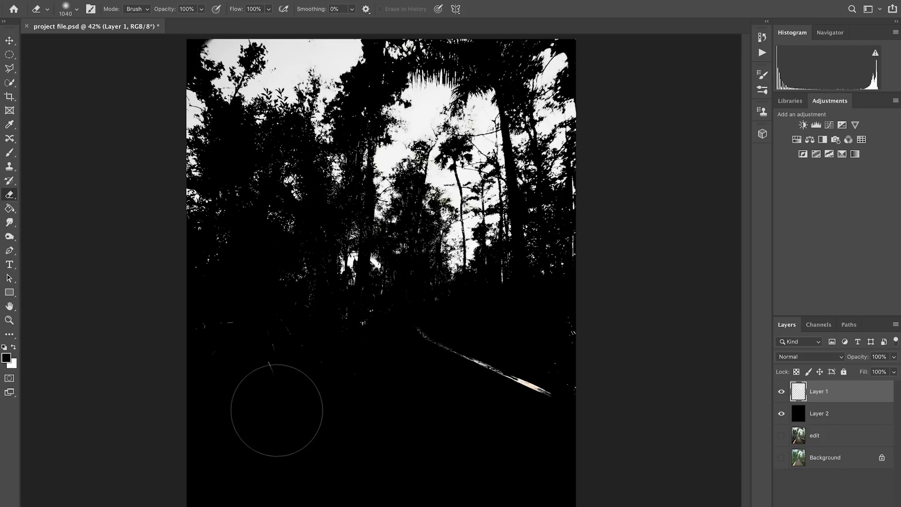
mouse_move(413, 361)
left_mouse_down()
mouse_move(480, 373)
mouse_move(603, 416)
left_mouse_up()
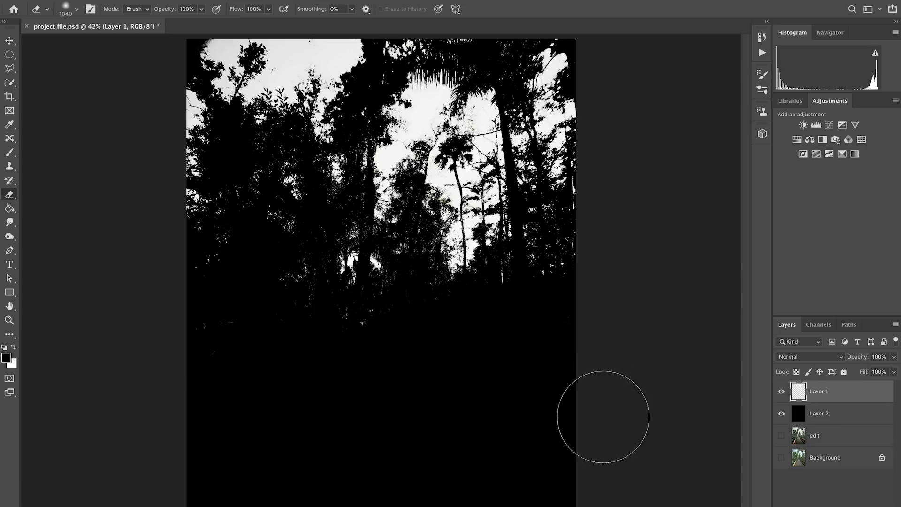
key("v")
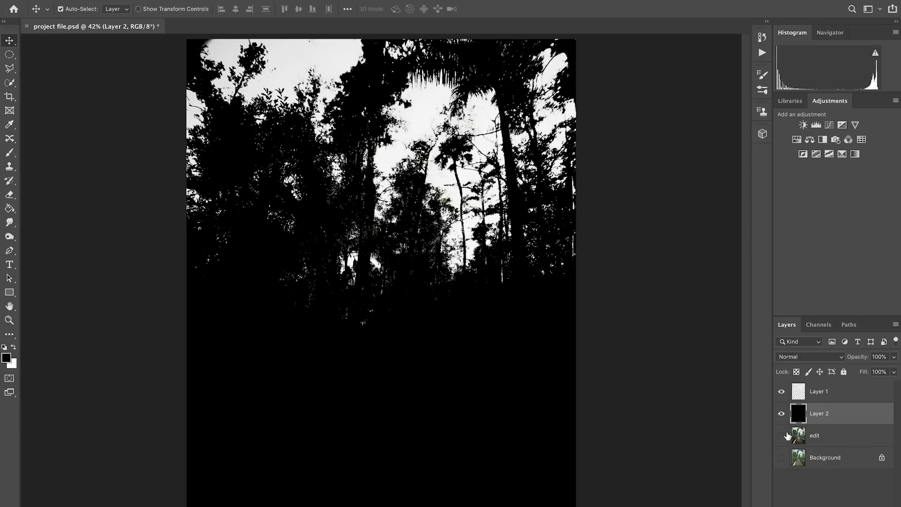
left_click(781, 435)
Step: Delete the black Layer 2, select Layer 1, and bring up Filter > Blur > Radial Blur
key("Delete")
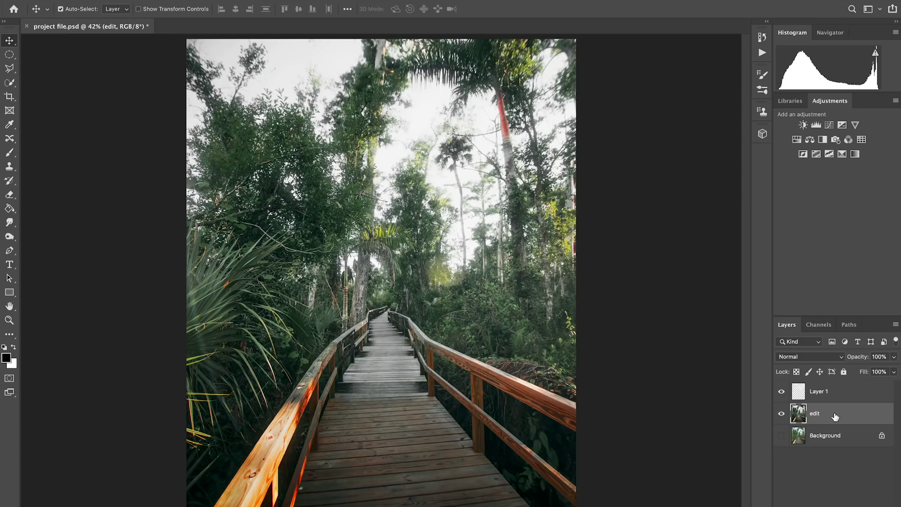
left_click(830, 392)
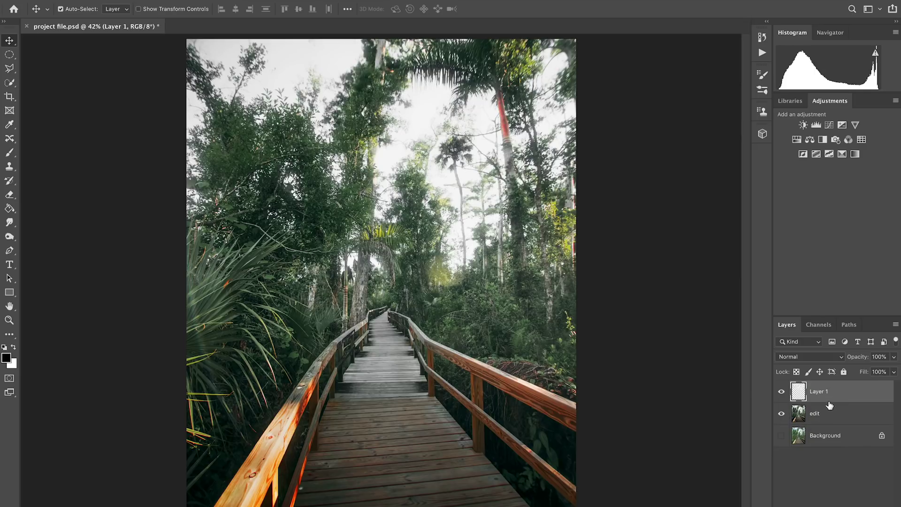
left_click(292, 1)
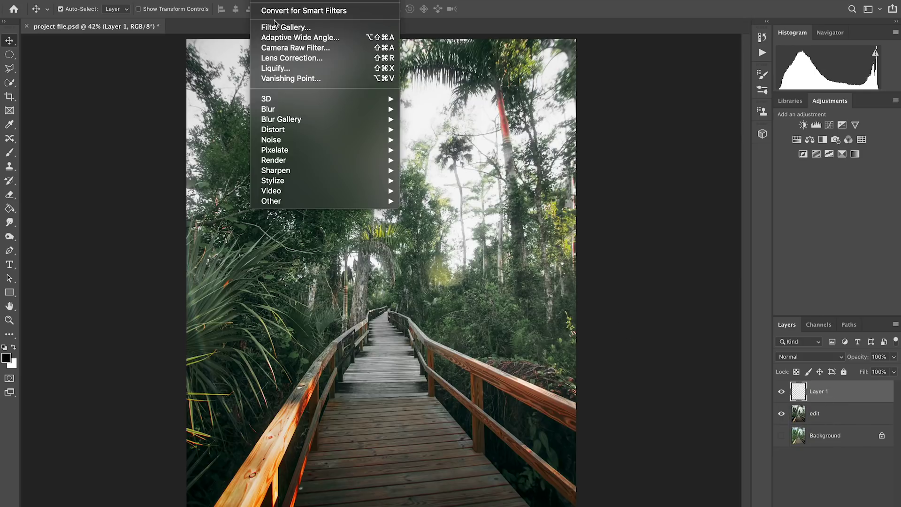
mouse_move(281, 109)
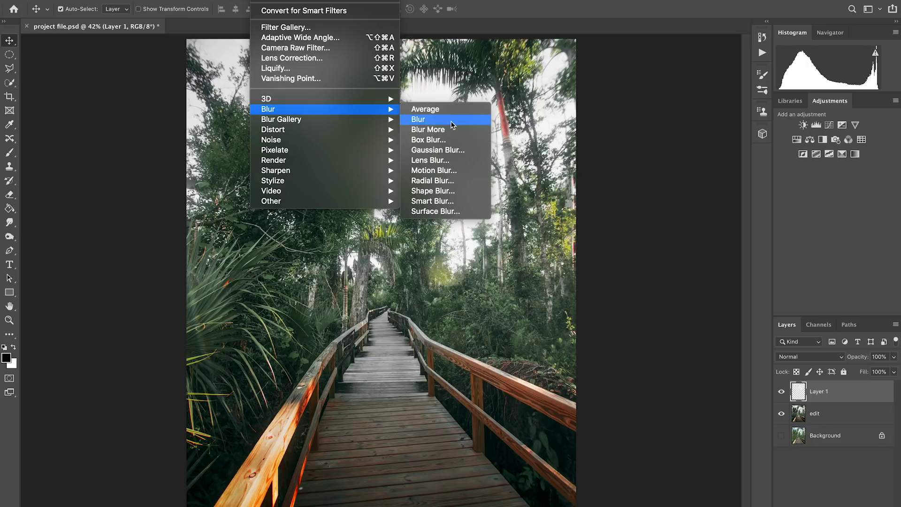
left_click(455, 180)
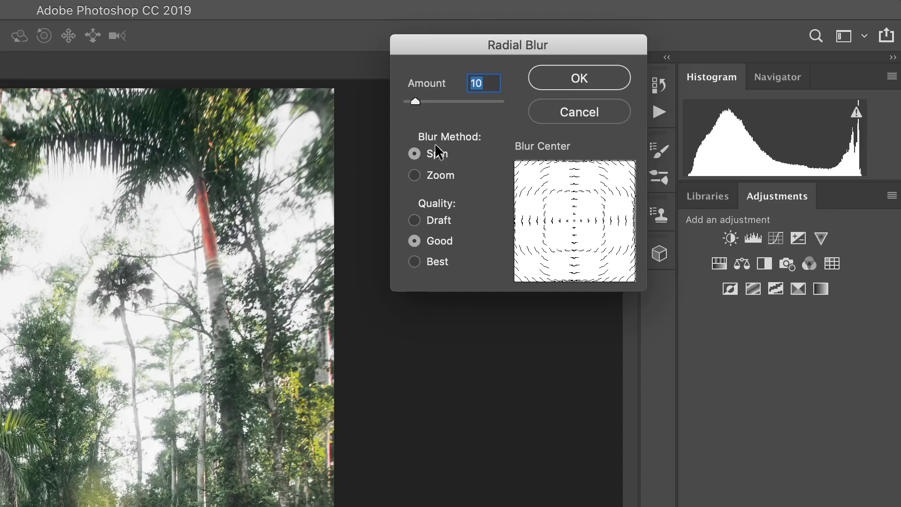
Step: Apply a Zoom radial blur at Amount 100 with the blur centre near the top edge
left_click(414, 175)
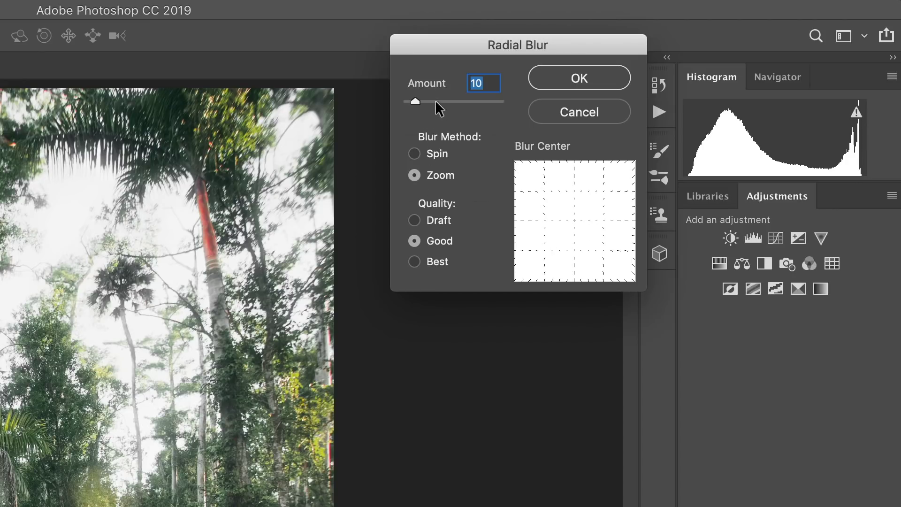
left_click_drag(435, 99, 540, 102)
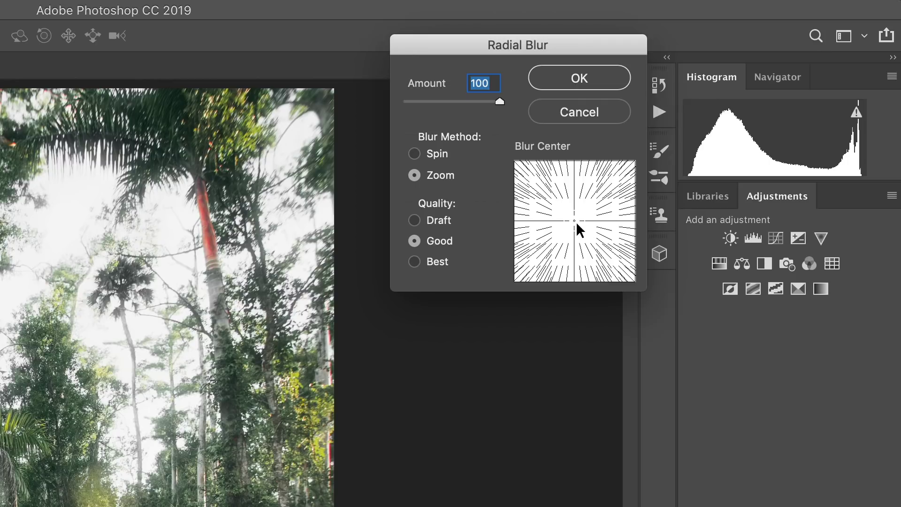
left_click_drag(573, 221, 575, 173)
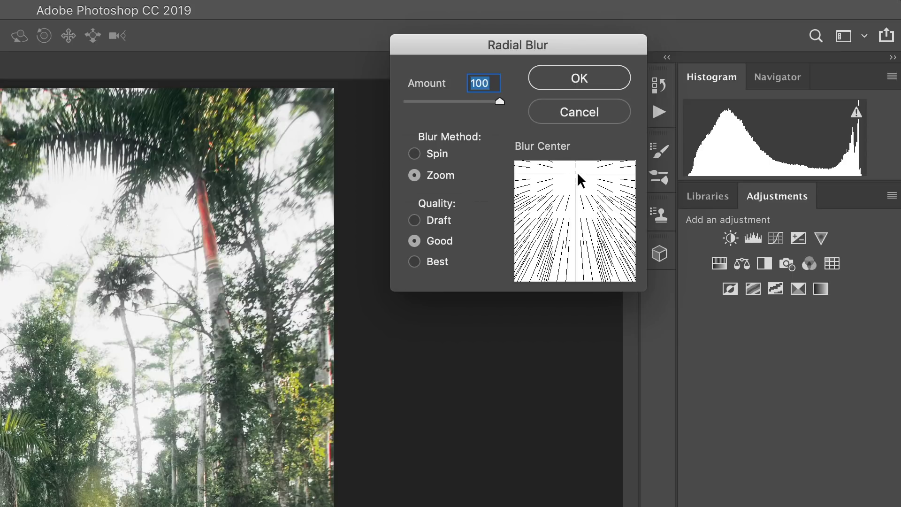
mouse_move(577, 172)
left_mouse_down()
mouse_move(572, 180)
mouse_move(573, 162)
left_mouse_up()
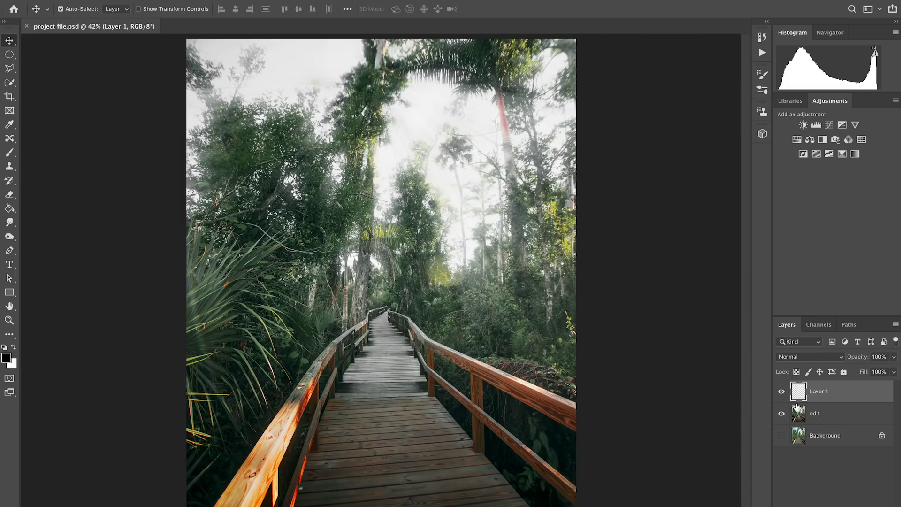
Step: Test a lower Layer 1 opacity, restore 100%, then bring up Gaussian Blur
left_click(894, 357)
left_click_drag(868, 371, 893, 369)
left_click(266, 1)
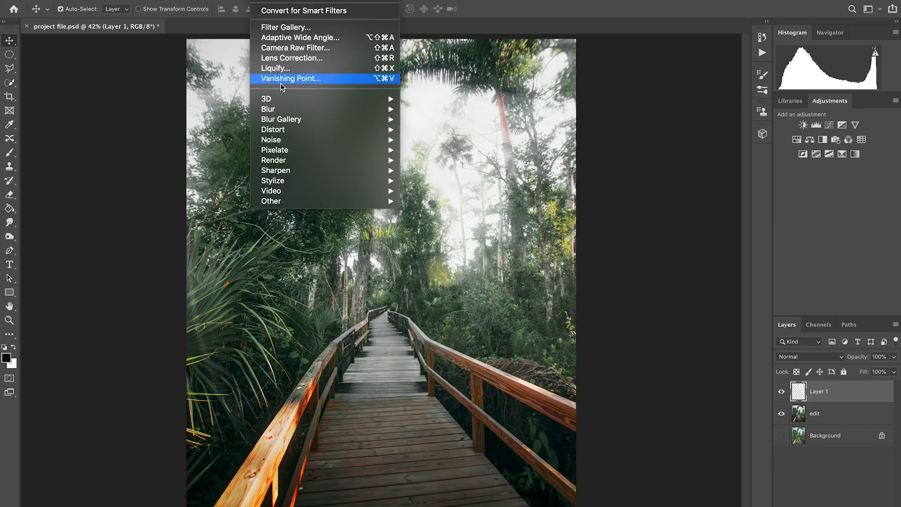
mouse_move(283, 109)
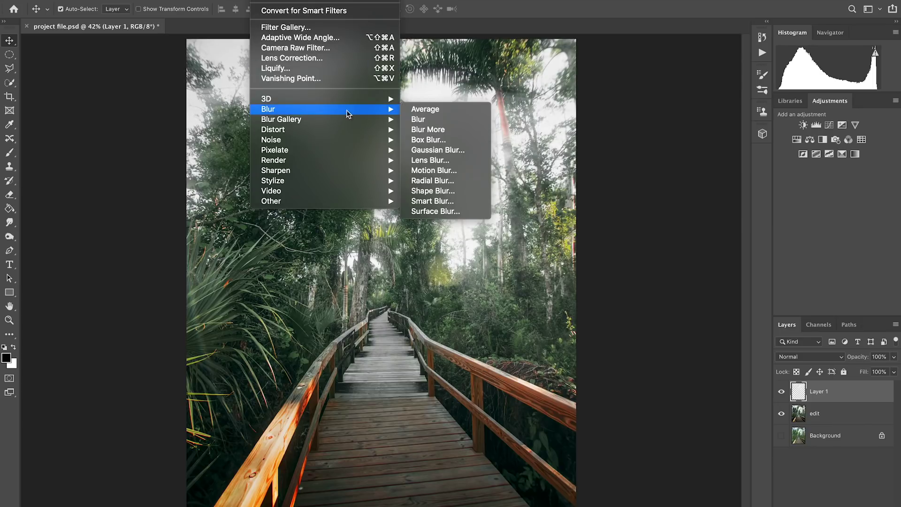
left_click(460, 151)
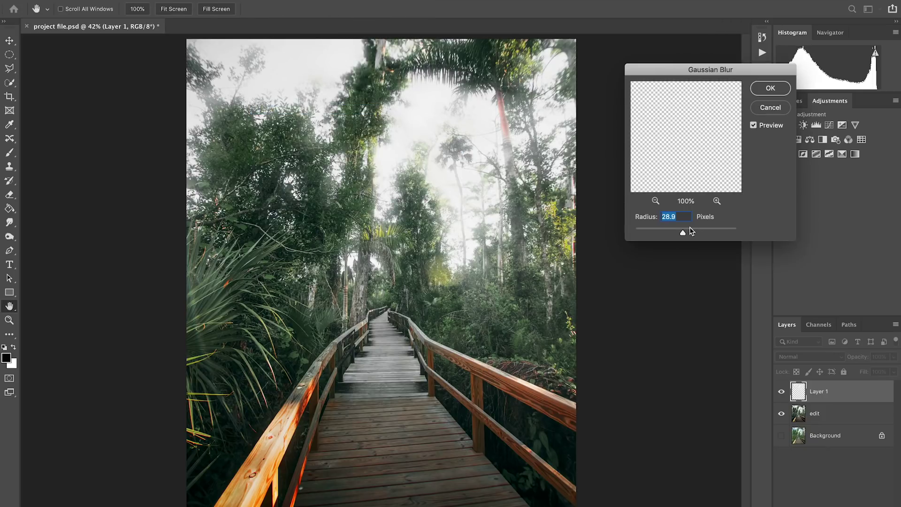